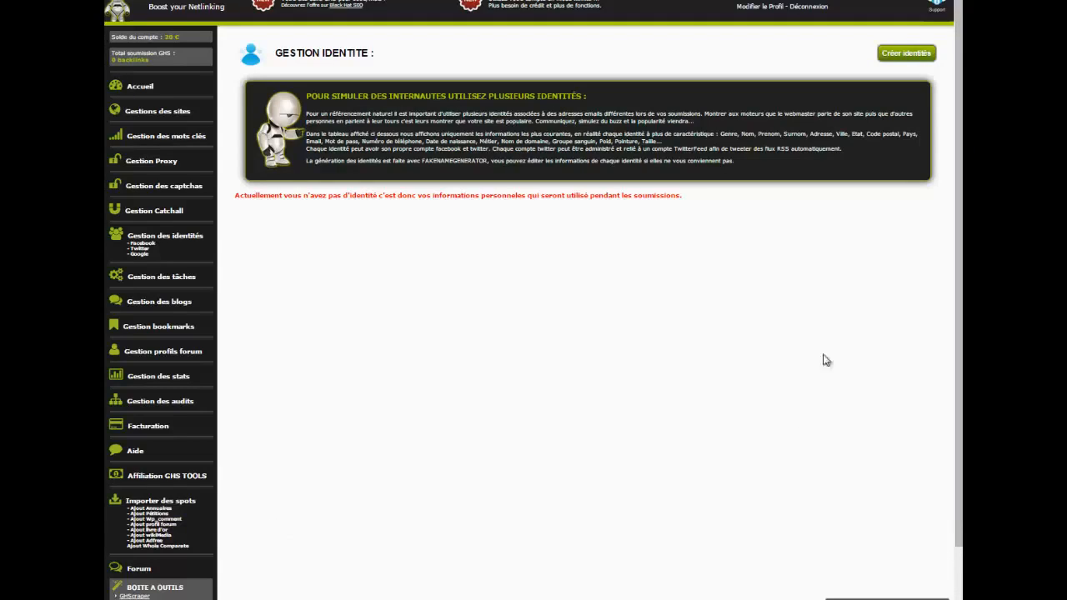
# Step: Start creating a new identity and choose the Email Perso option
pyautogui.click(910, 59)
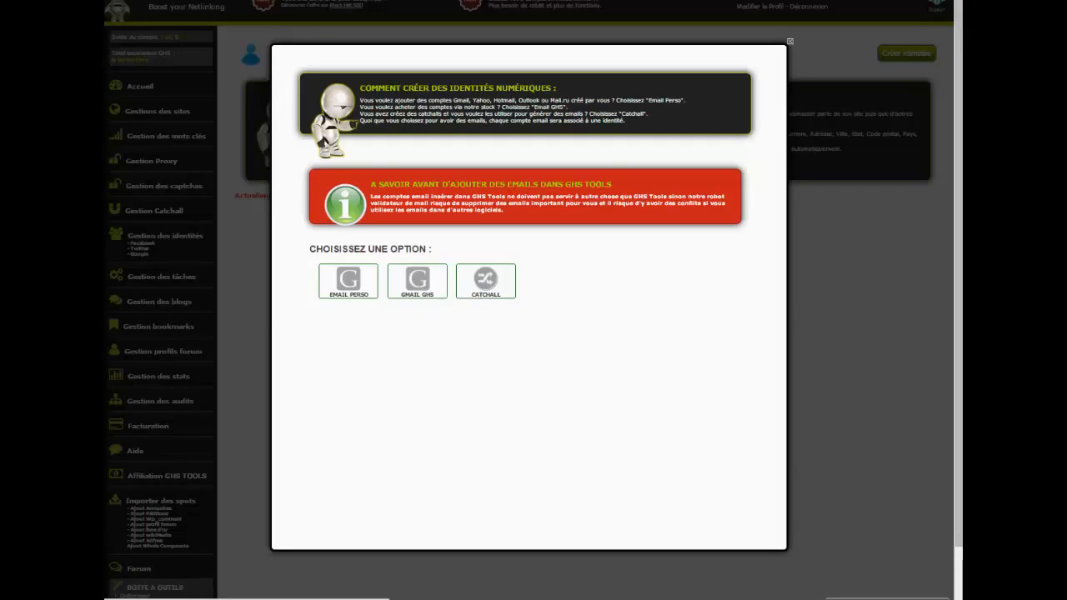
pyautogui.press('Escape')
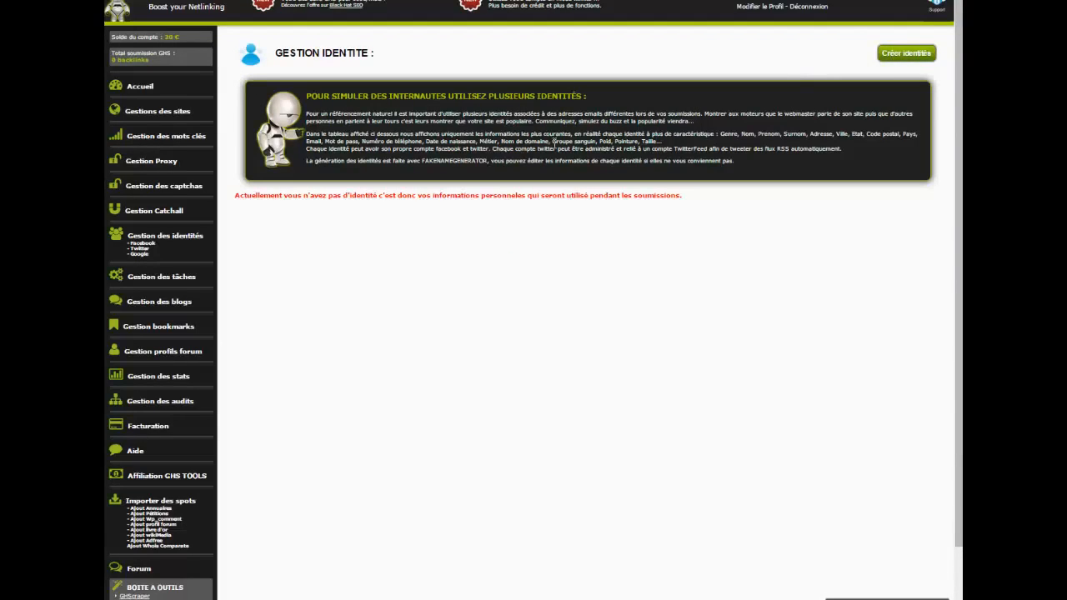
pyautogui.click(896, 55)
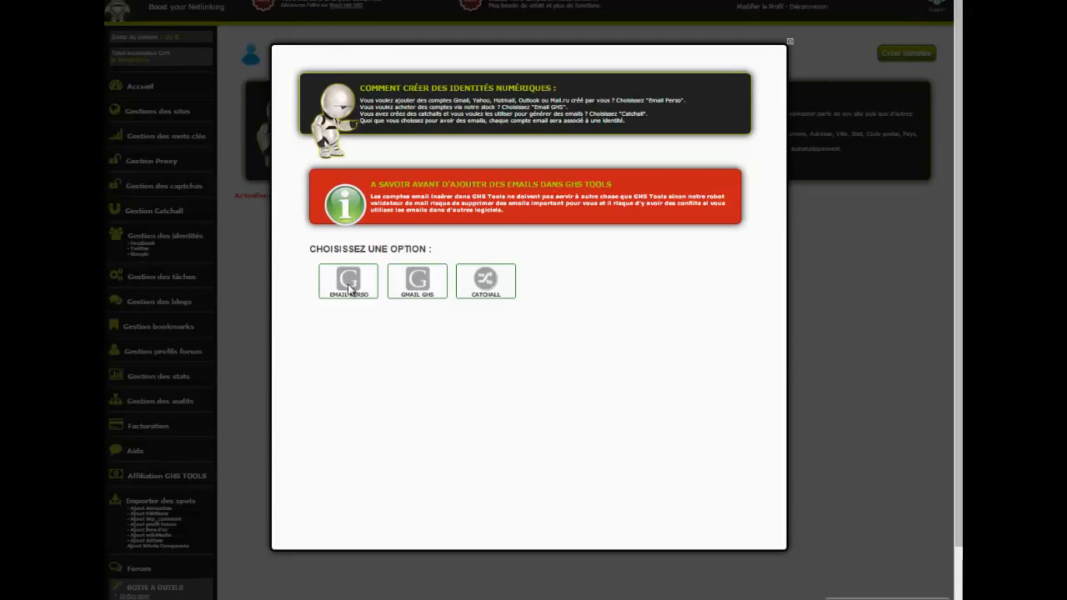
pyautogui.click(350, 289)
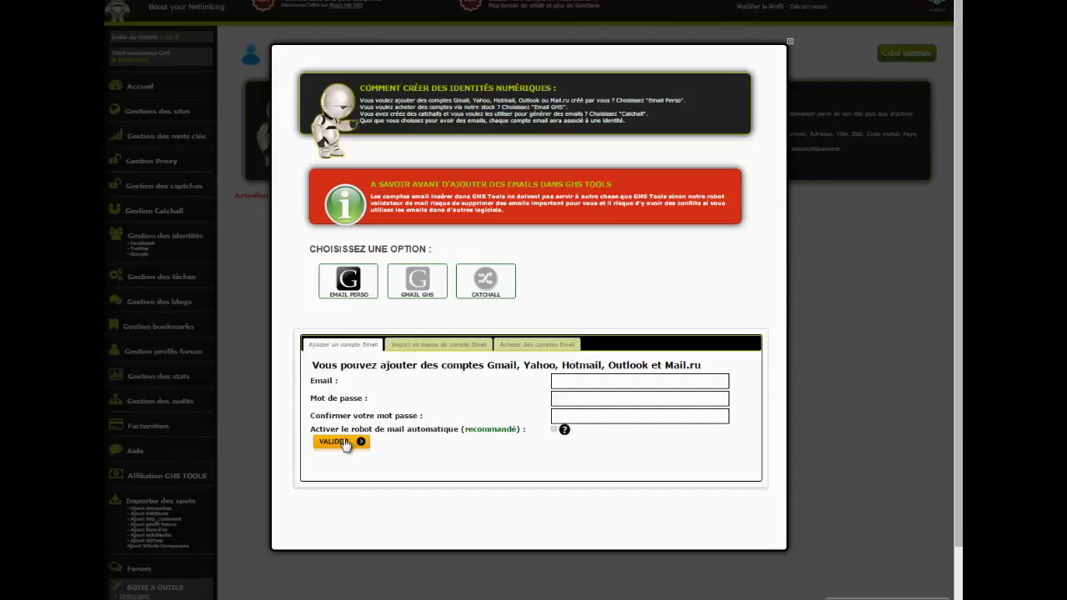
# Step: Examine the bulk CSV import of email accounts and the price list for buying Gmail, Yahoo, Hotmail and Mail.ru accounts
pyautogui.click(408, 345)
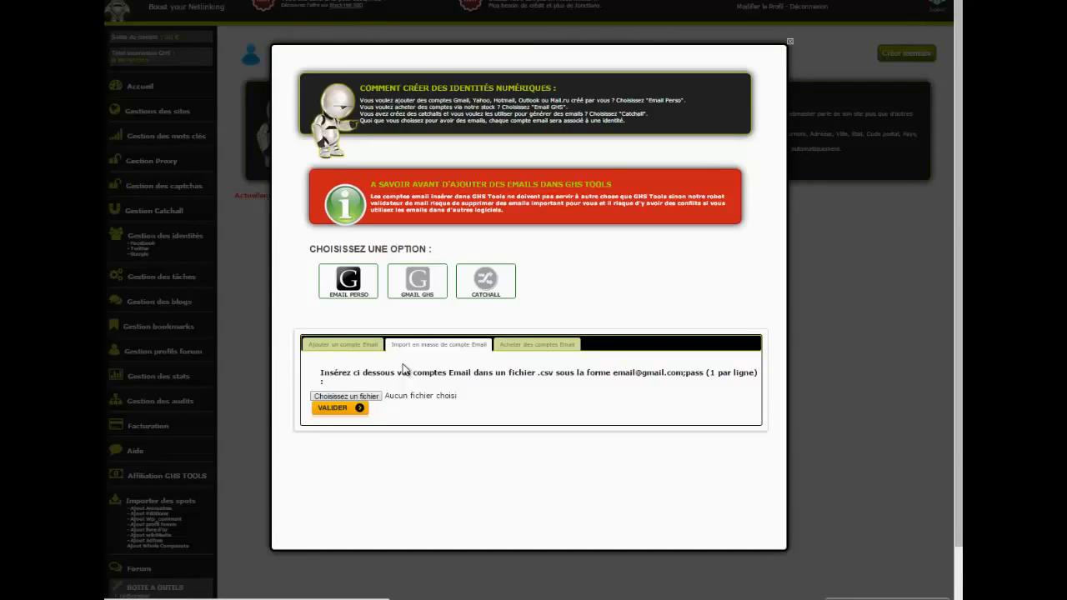
pyautogui.click(512, 345)
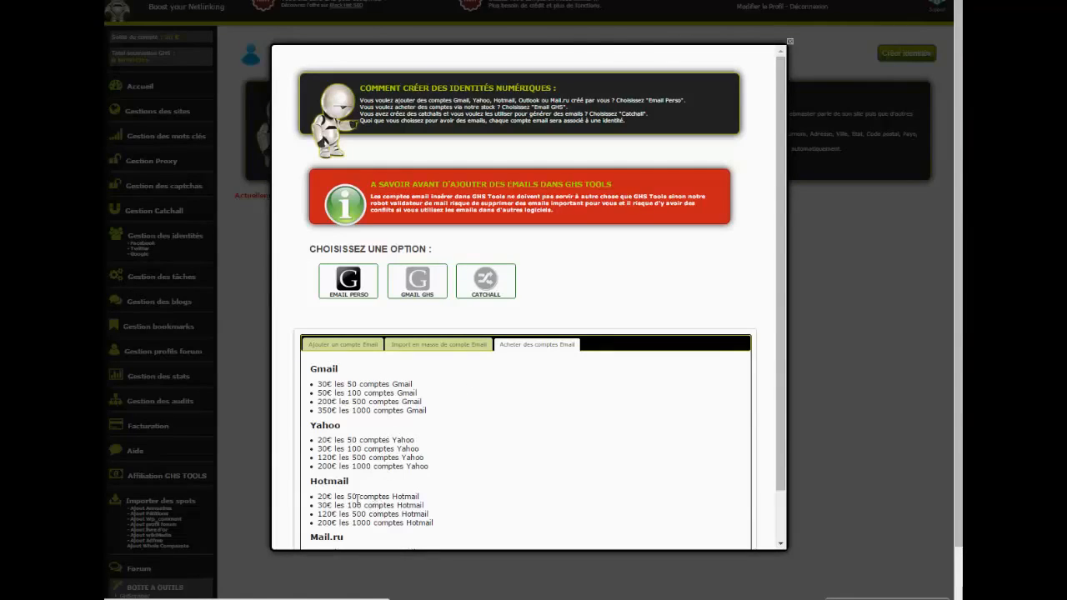
pyautogui.scroll(-2, 363, 430)
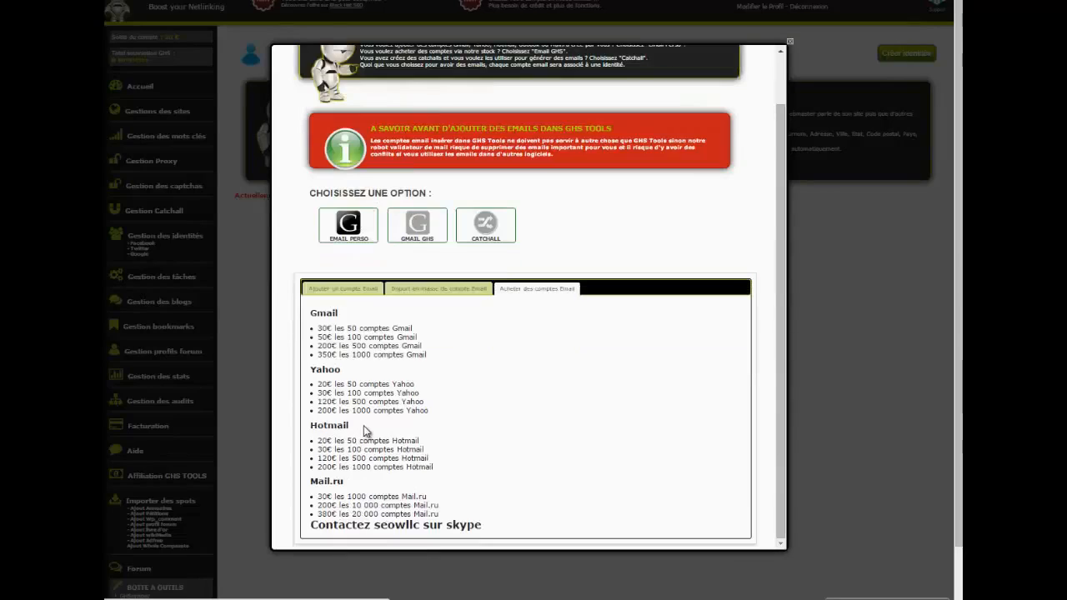
pyautogui.scroll(-2, 352, 470)
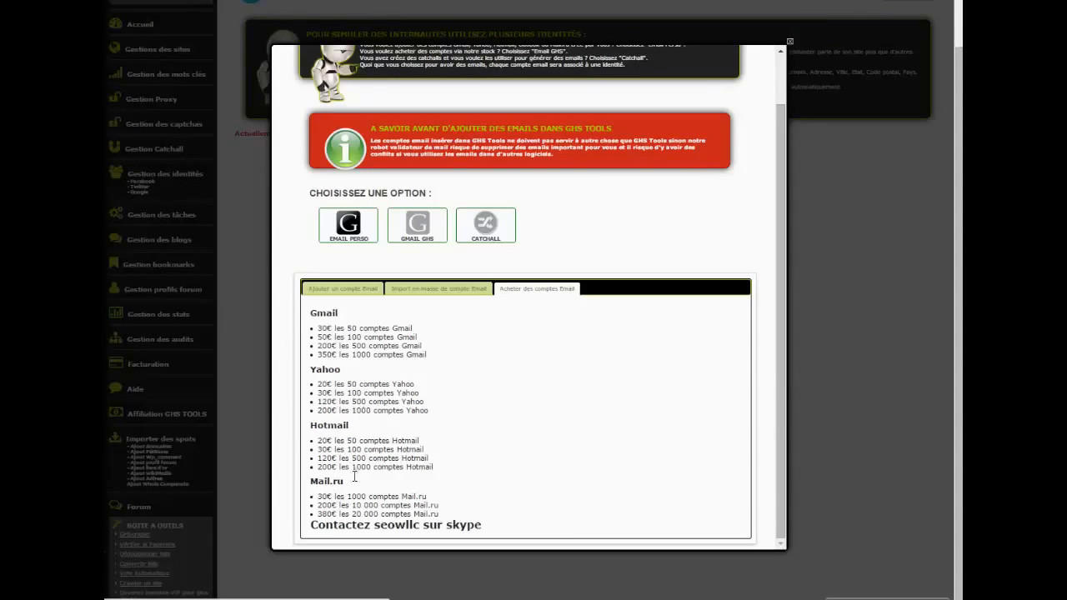
pyautogui.tripleClick(380, 528)
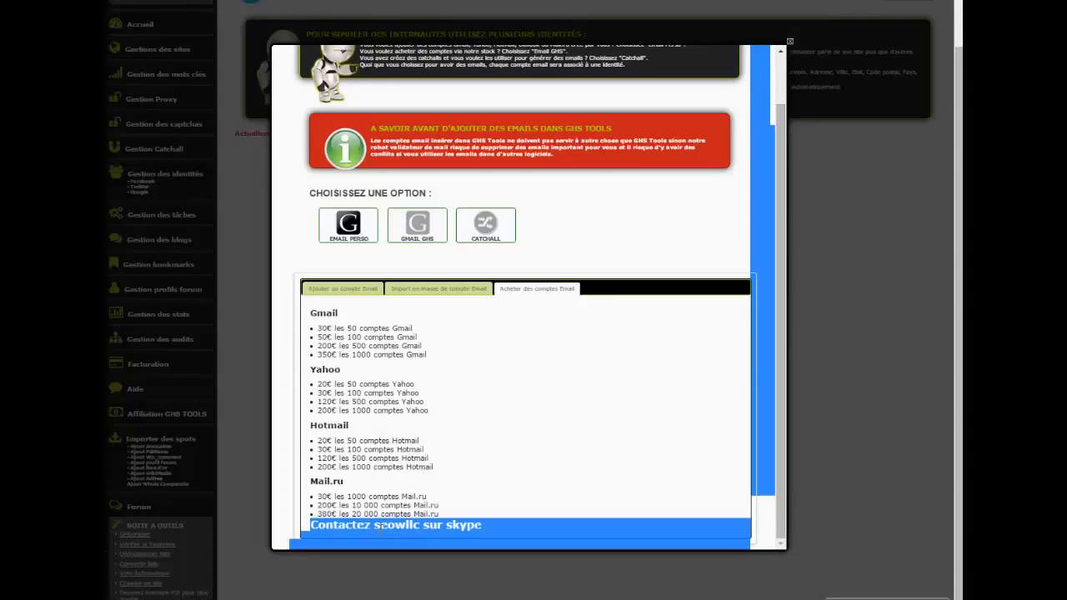
pyautogui.click(380, 529)
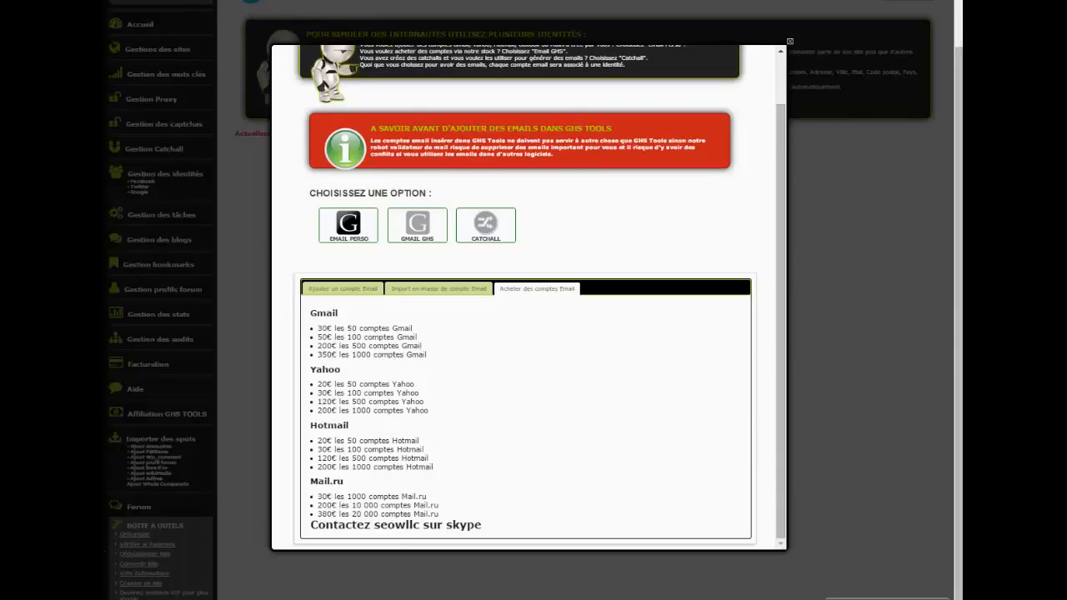
pyautogui.scroll(2, 525, 334)
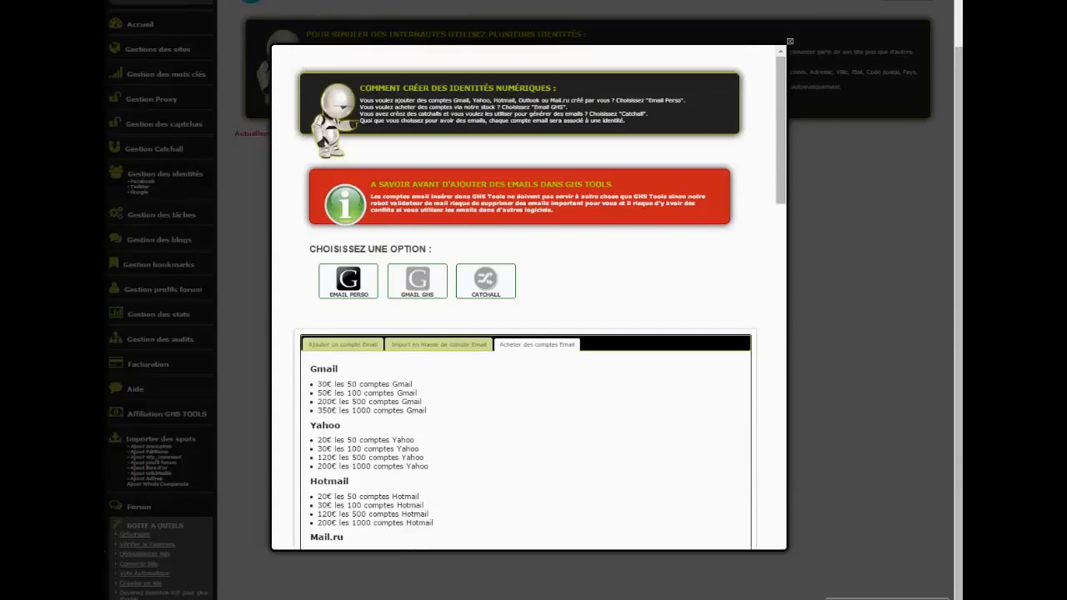
# Step: Return to the form for adding a single email account and enable its automatic mail robot
pyautogui.click(335, 346)
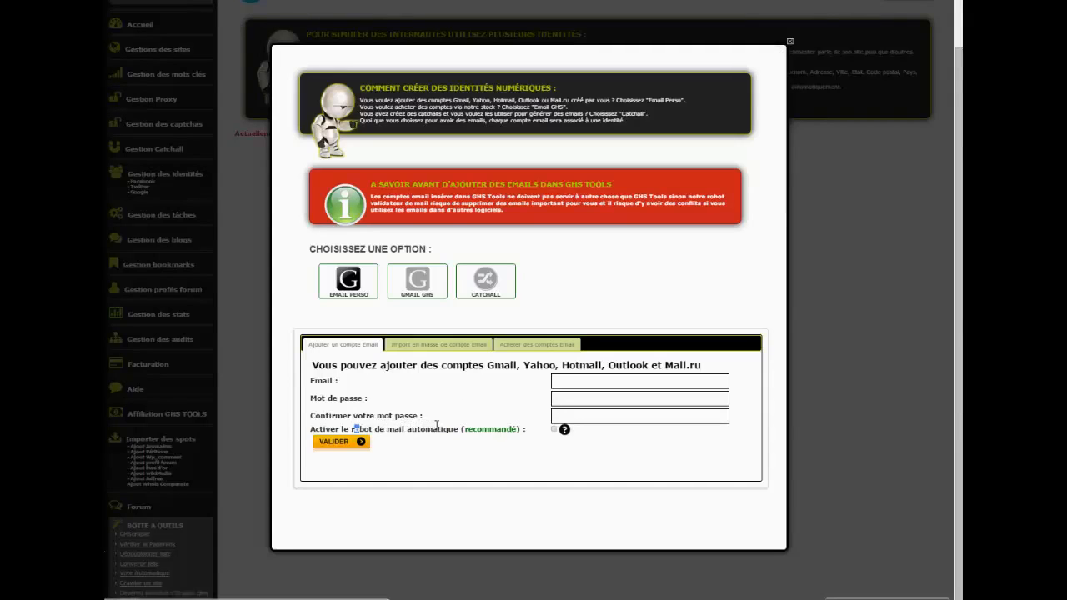
pyautogui.moveTo(354, 429); pyautogui.dragTo(434, 432)
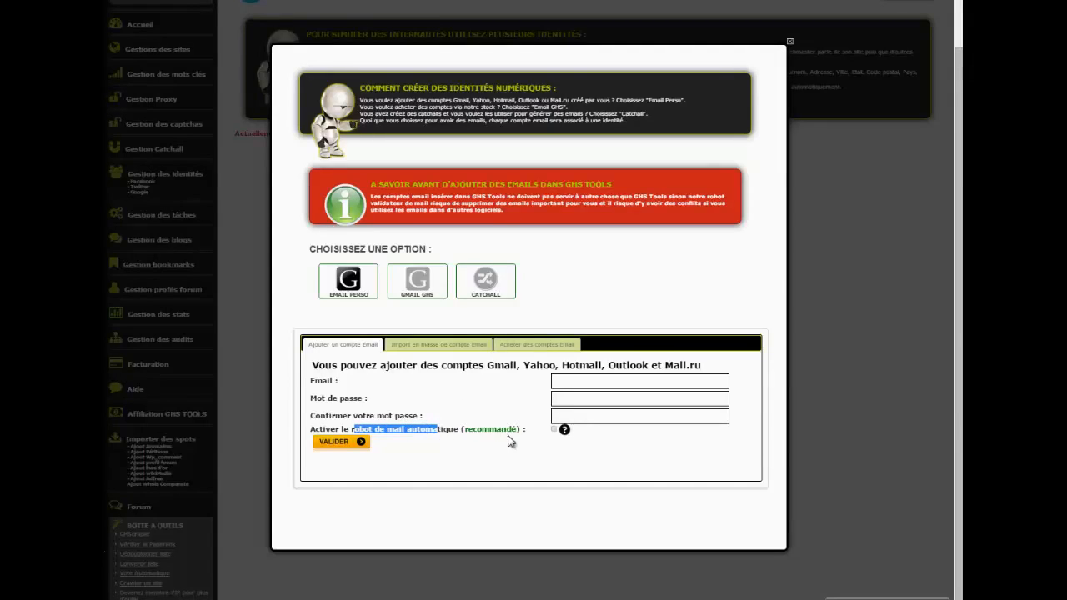
pyautogui.click(554, 430)
pyautogui.moveTo(564, 434)
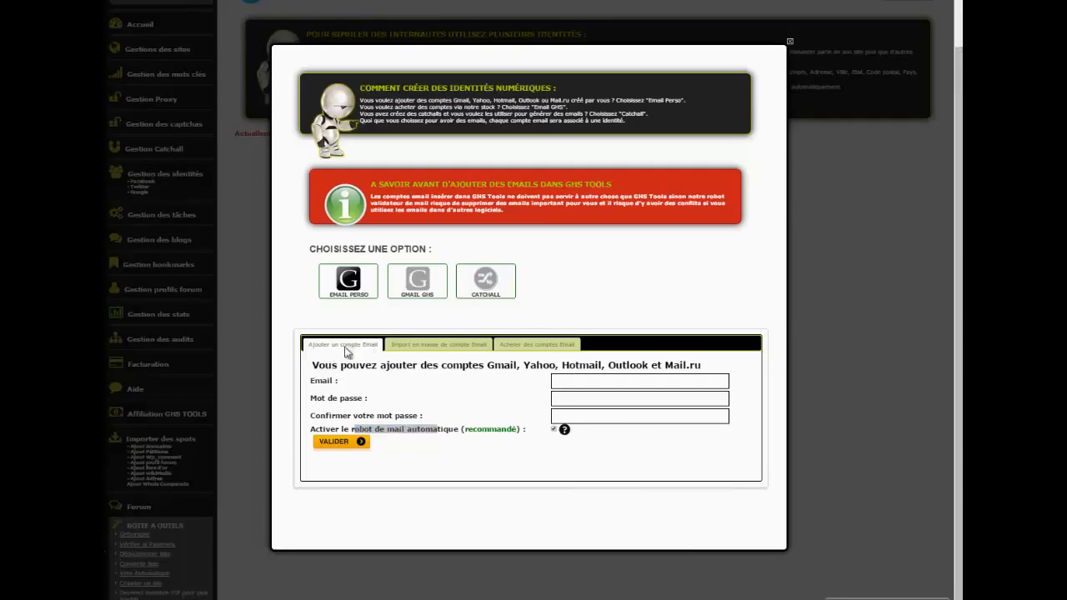
# Step: Create 1 Homme identity with a Gmail GHS account, using the Sans Numéro option and the automatic mail robot
pyautogui.click(432, 290)
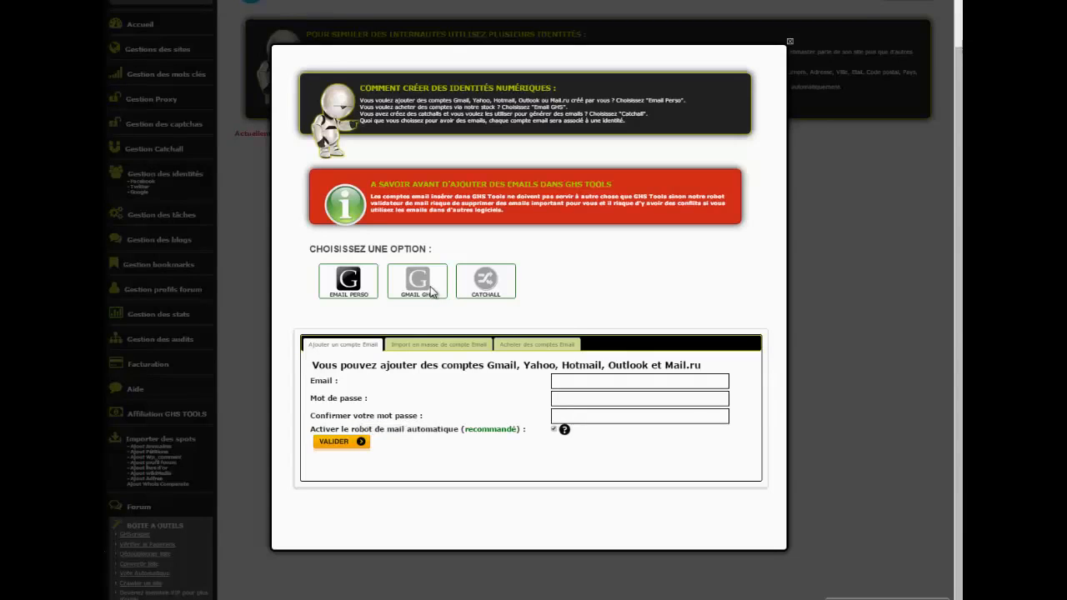
pyautogui.click(425, 289)
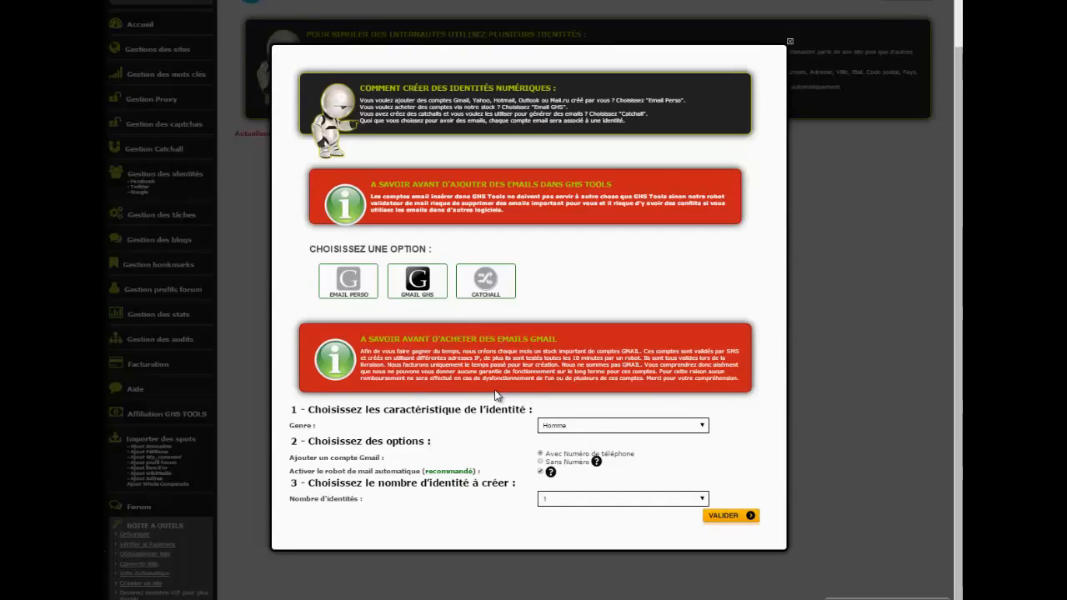
pyautogui.click(610, 500)
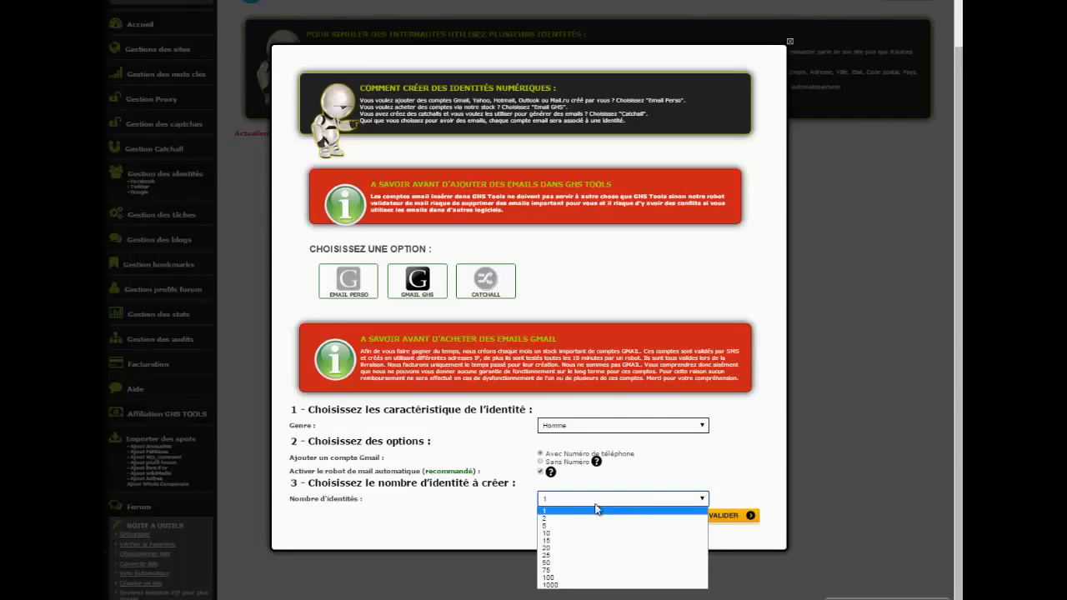
pyautogui.click(465, 507)
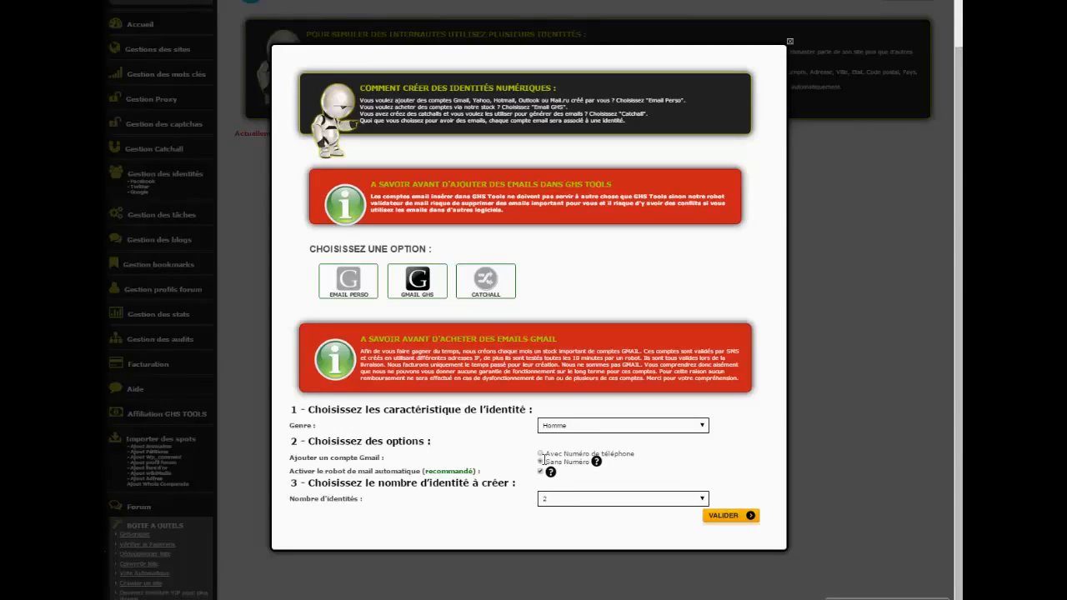
pyautogui.click(542, 461)
pyautogui.click(597, 500)
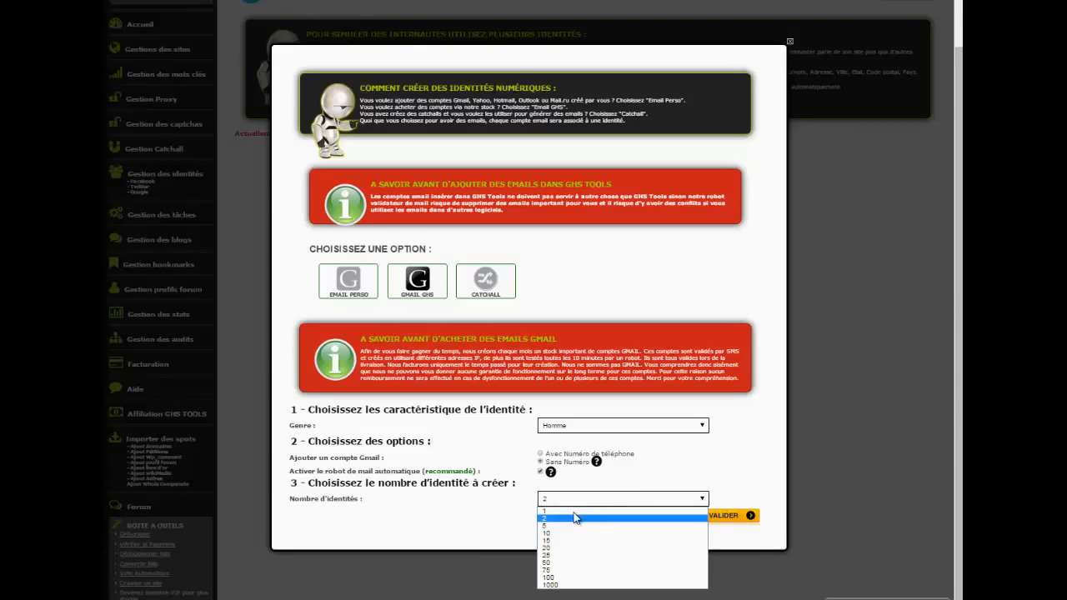
pyautogui.click(705, 511)
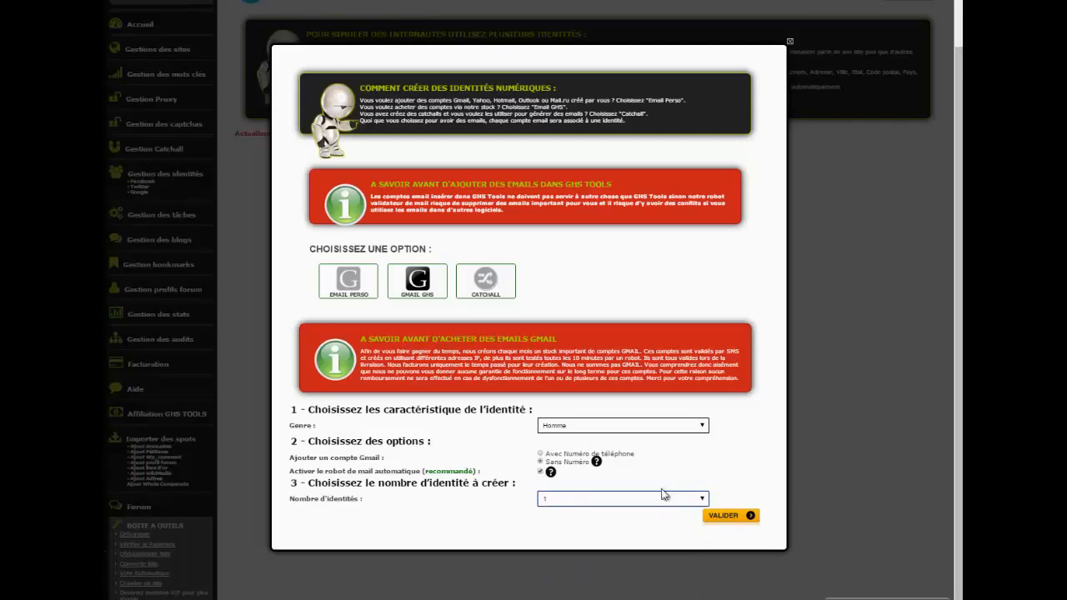
pyautogui.click(719, 521)
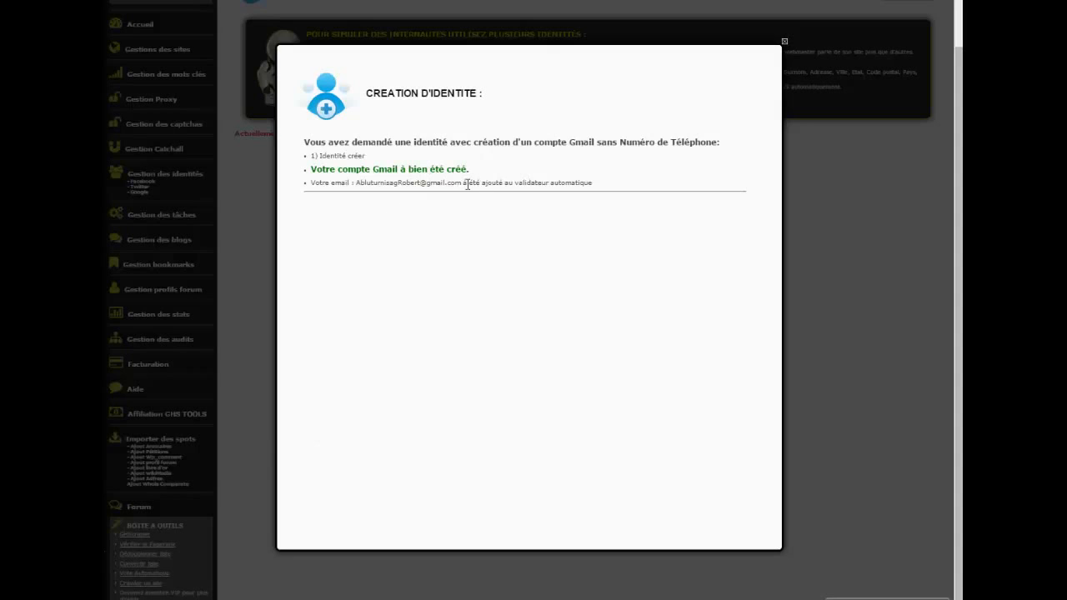
pyautogui.click(784, 39)
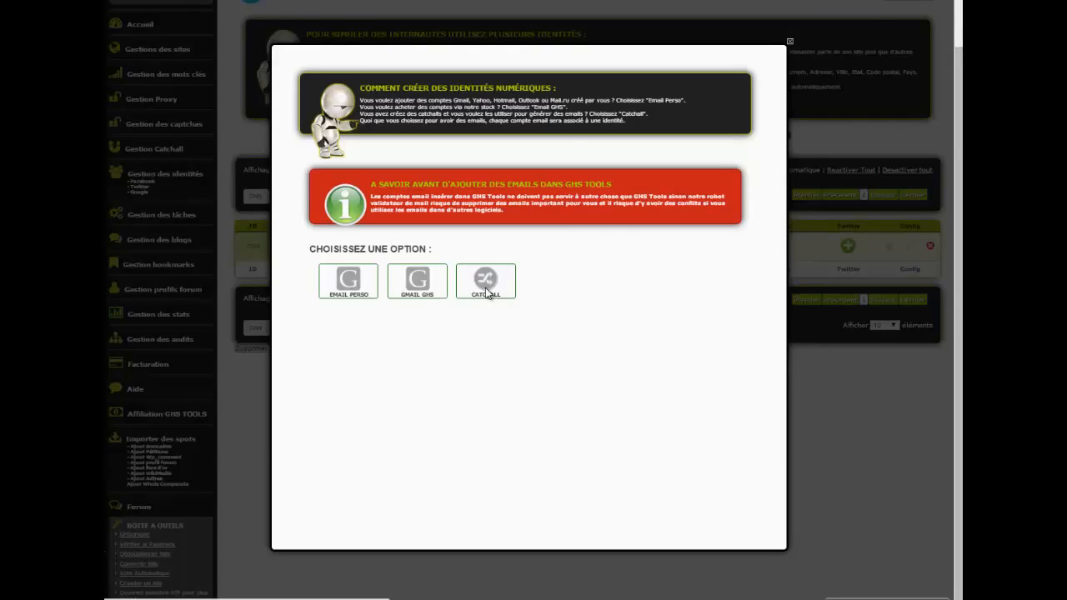
# Step: Create a single Homme Catchall identity by choosing a host, entering the login name and enabling the automatic mail robot
pyautogui.click(486, 288)
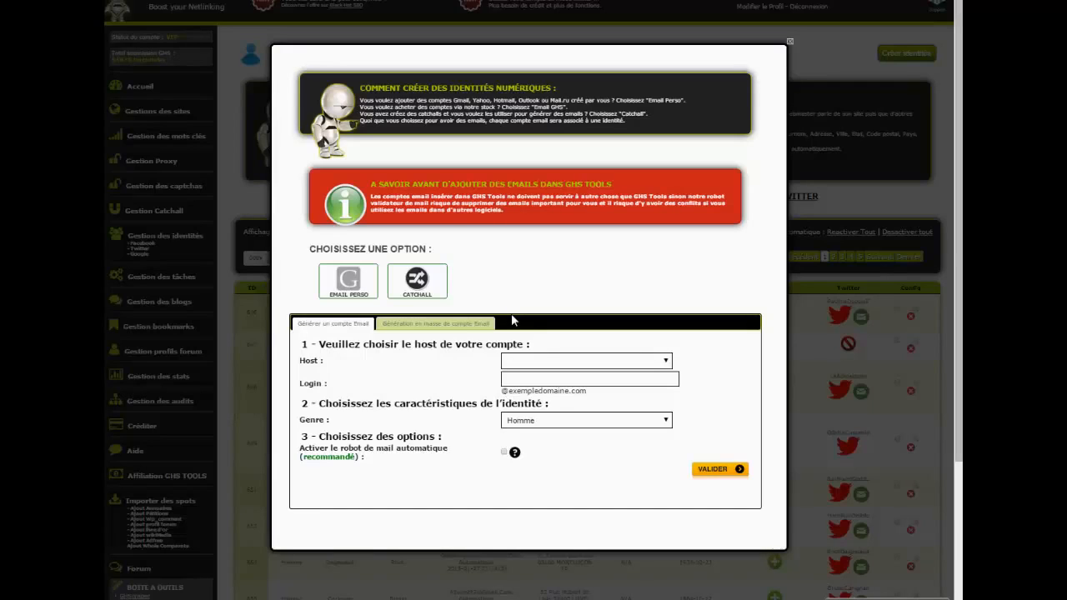
pyautogui.click(561, 361)
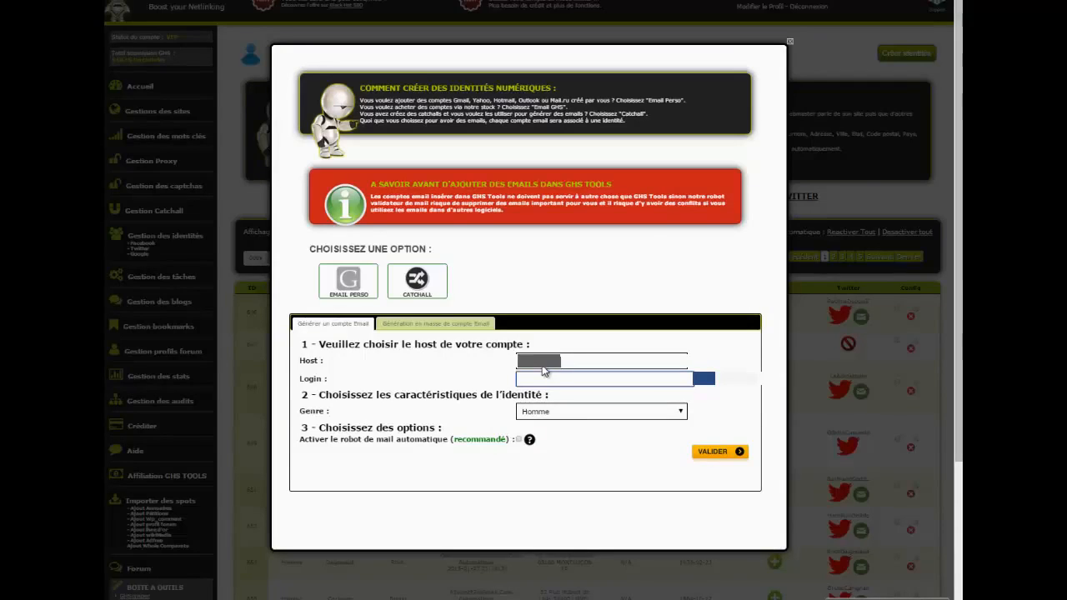
pyautogui.click(518, 439)
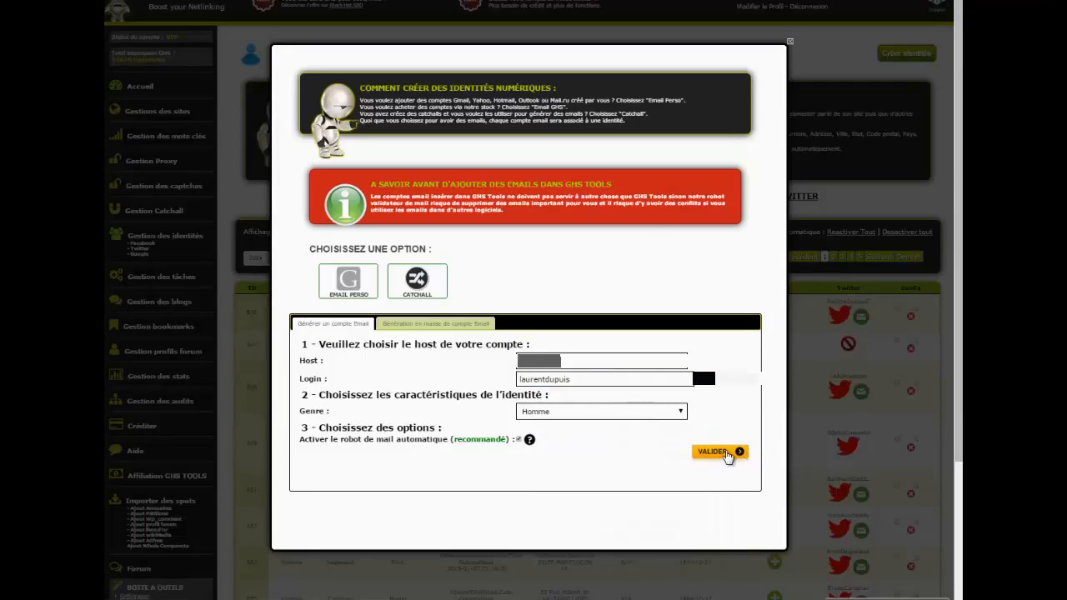
pyautogui.click(718, 451)
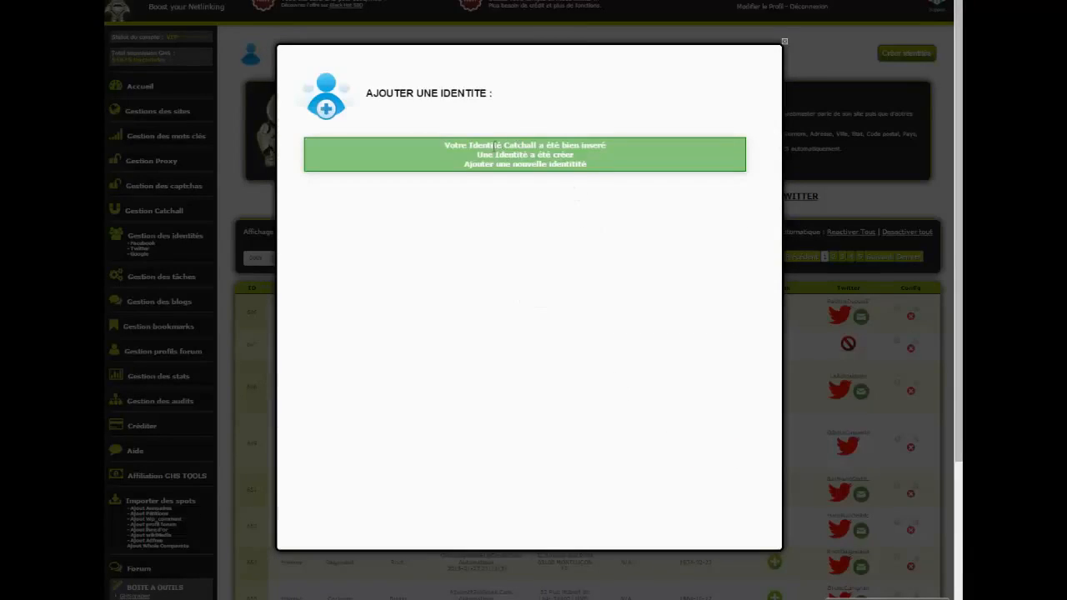
pyautogui.moveTo(482, 147); pyautogui.dragTo(589, 172)
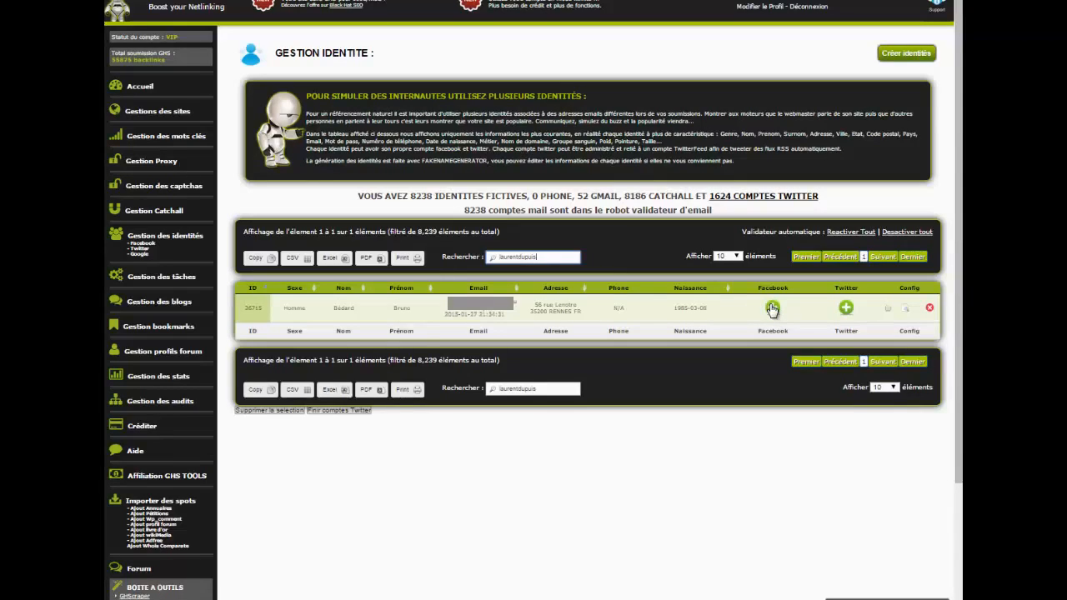
# Step: Bulk-generate 10 Catchall identities on the chosen host with the automatic mail robot enabled
pyautogui.click(907, 57)
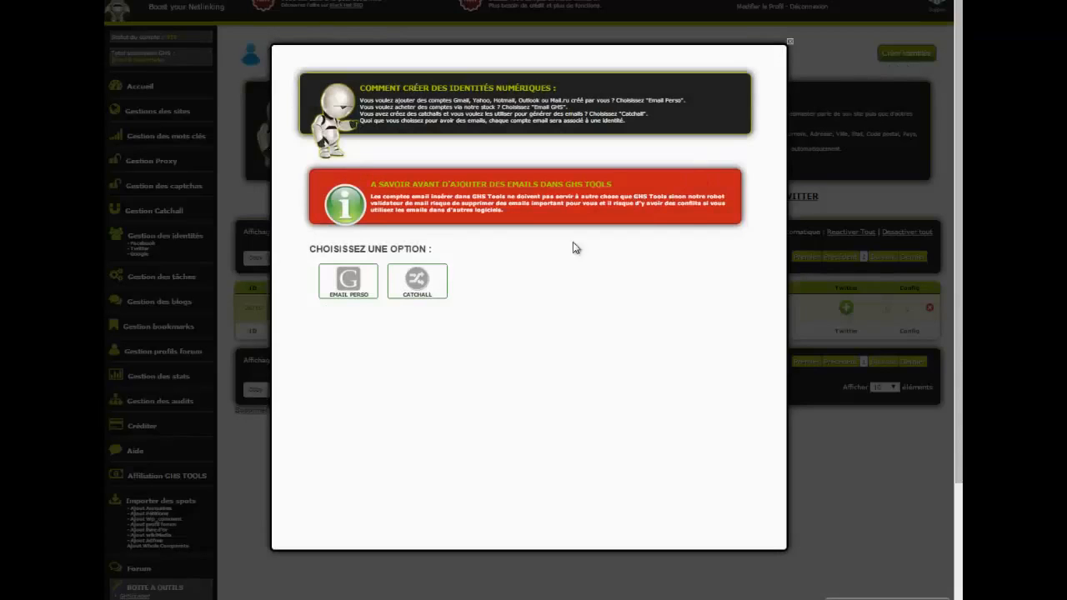
pyautogui.click(423, 285)
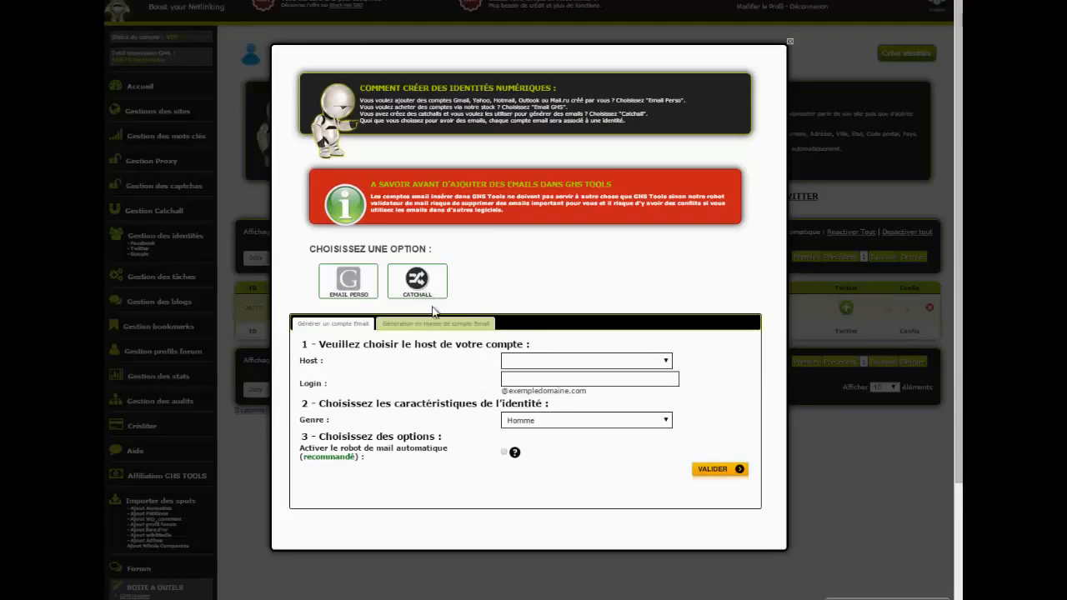
pyautogui.click(425, 326)
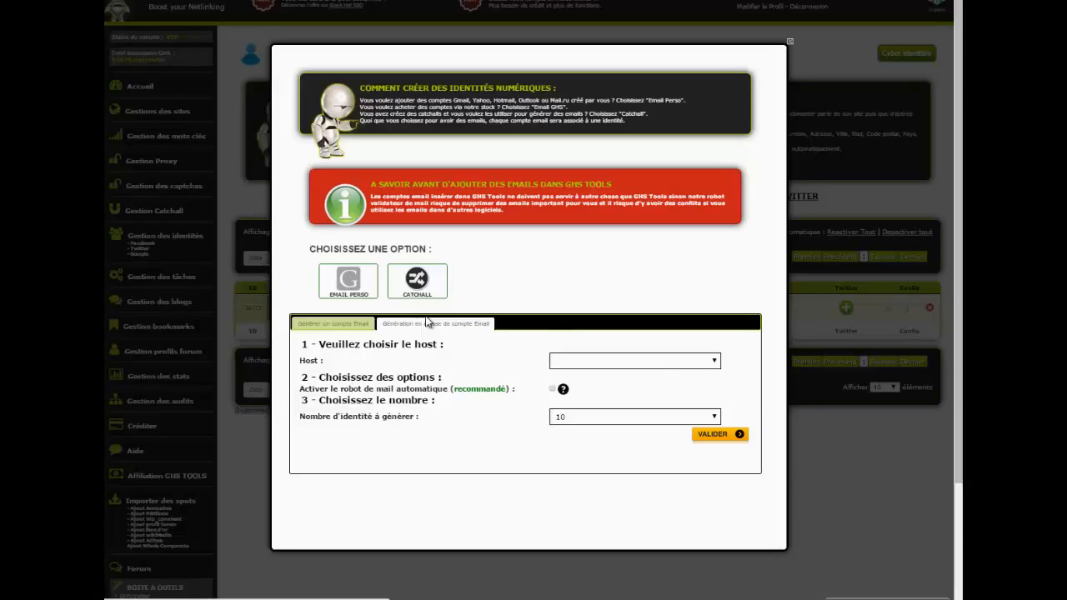
pyautogui.click(652, 361)
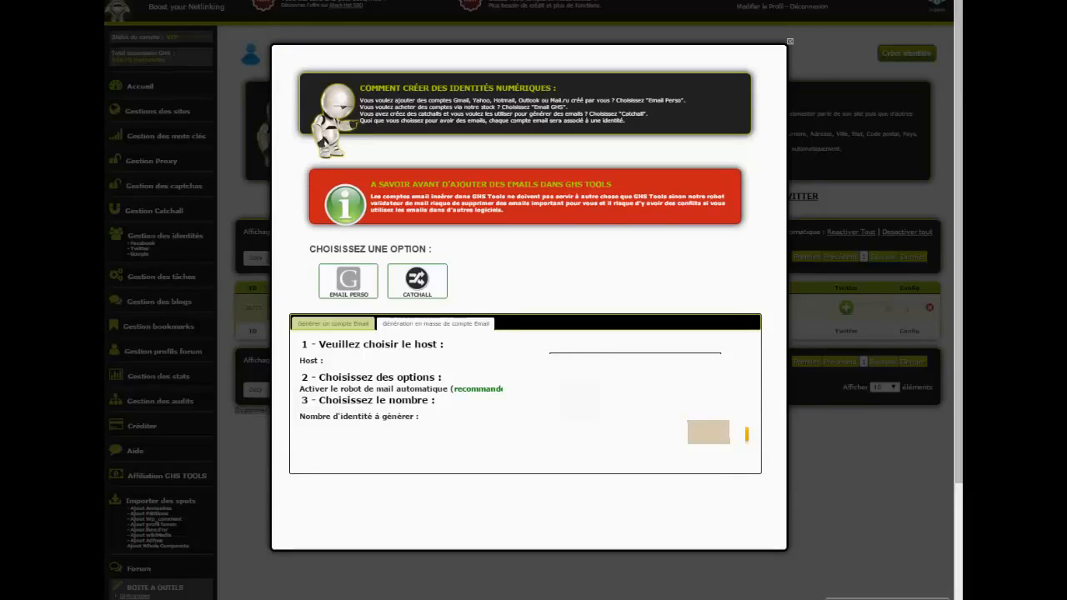
pyautogui.click(591, 417)
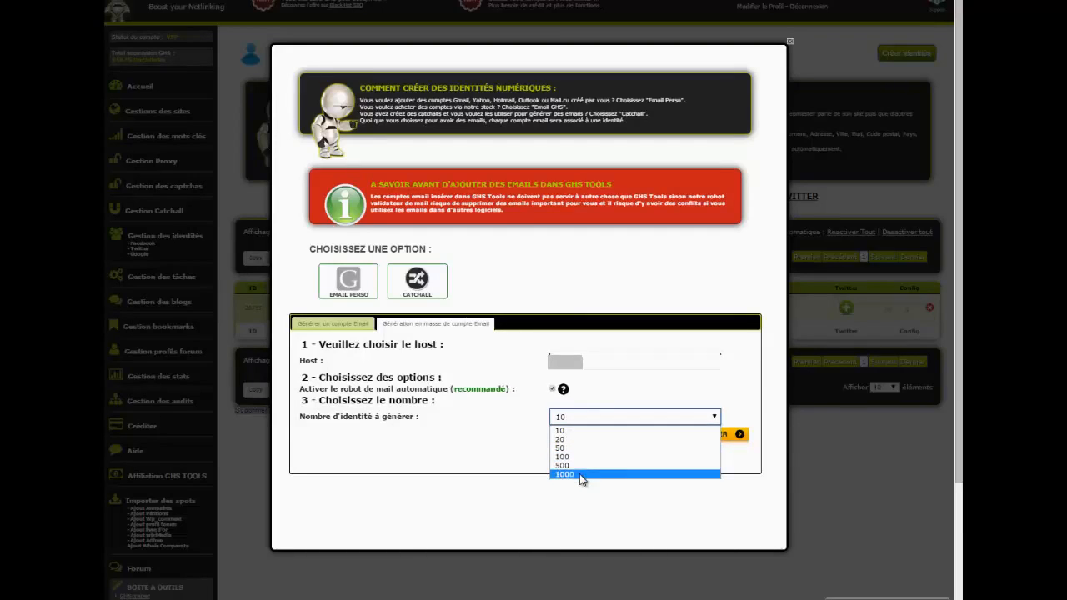
pyautogui.click(563, 432)
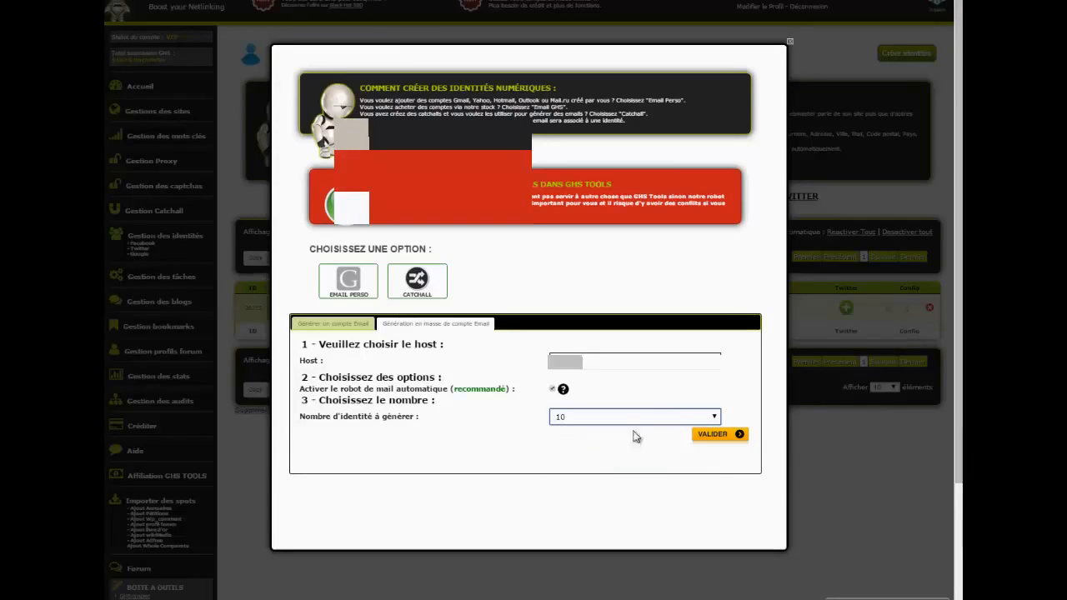
pyautogui.click(699, 435)
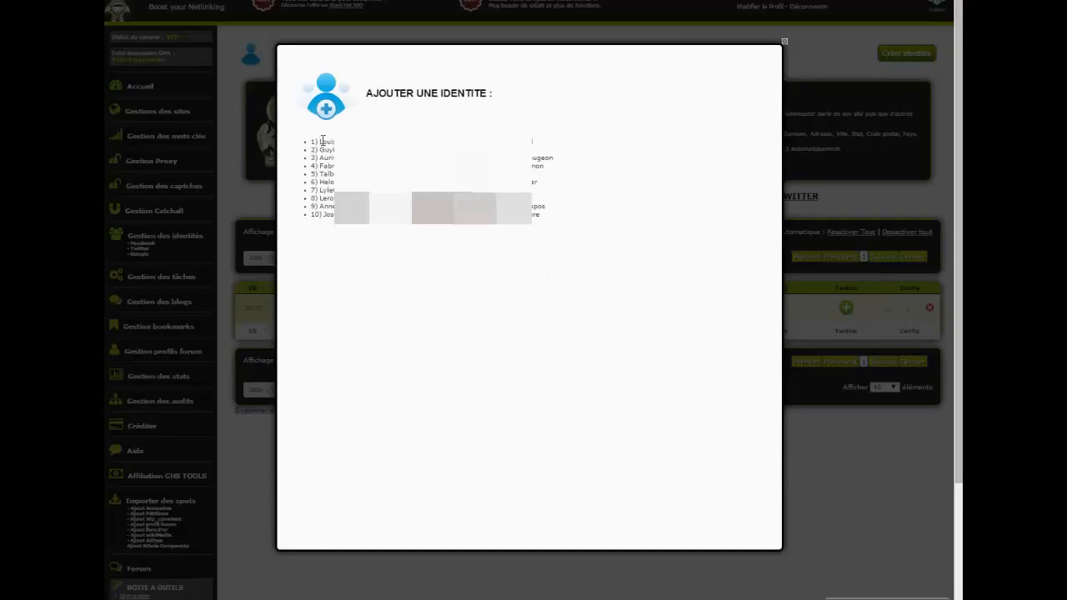
pyautogui.moveTo(323, 141); pyautogui.dragTo(574, 233)
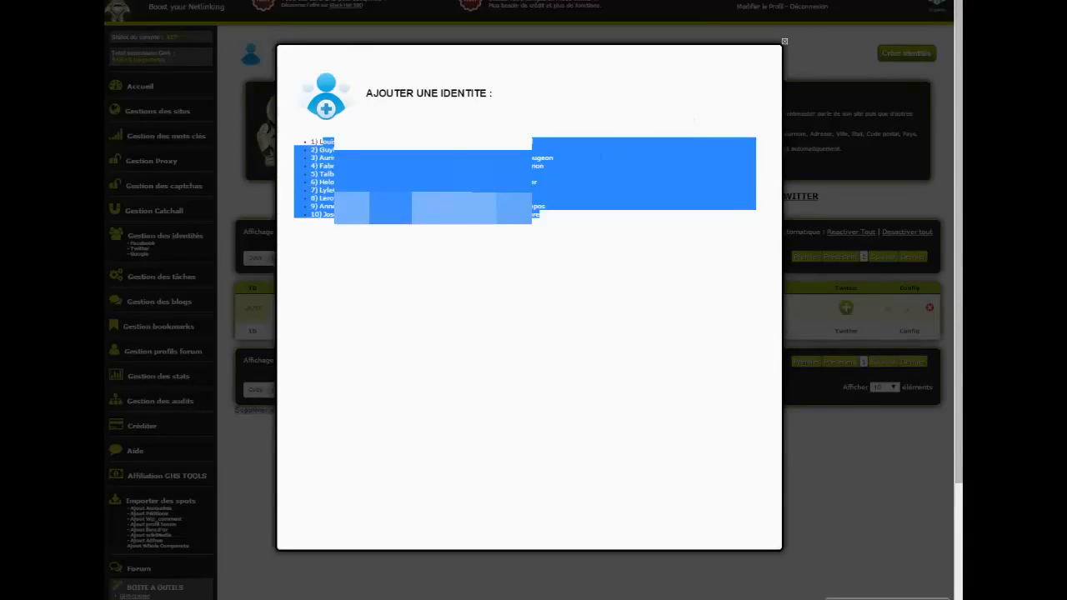
pyautogui.press('Escape')
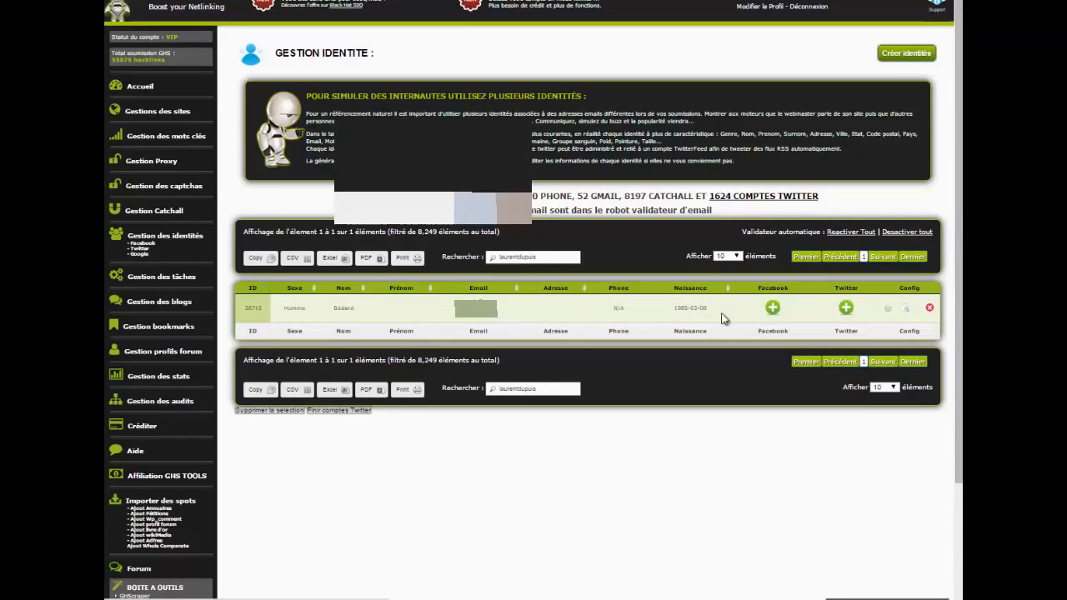
# Step: Switch the filtered identity's email from manual to automatic validation and dismiss the information message
pyautogui.click(773, 308)
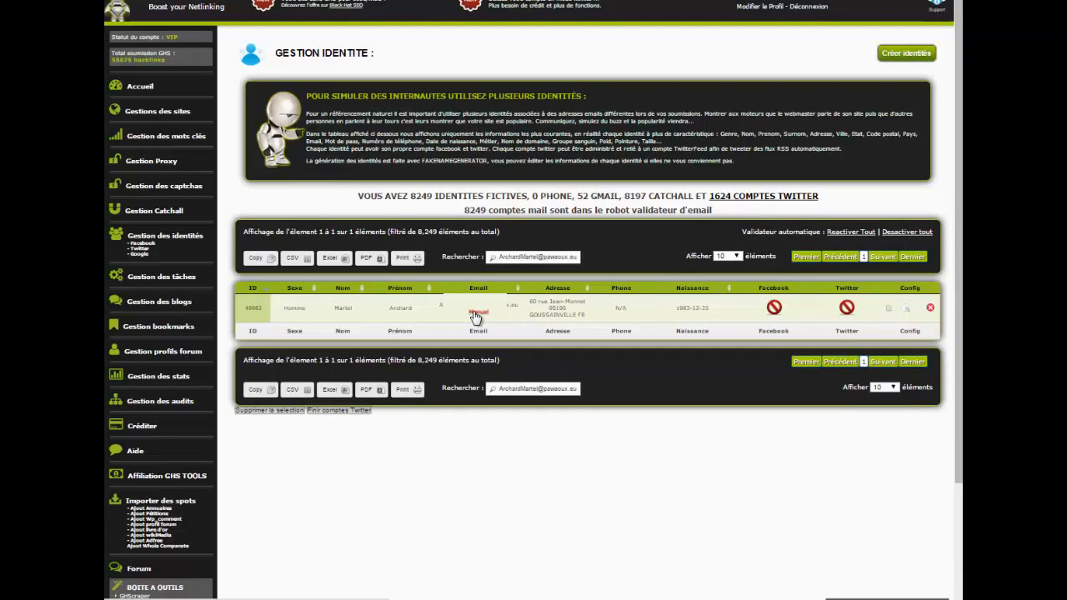
pyautogui.click(474, 313)
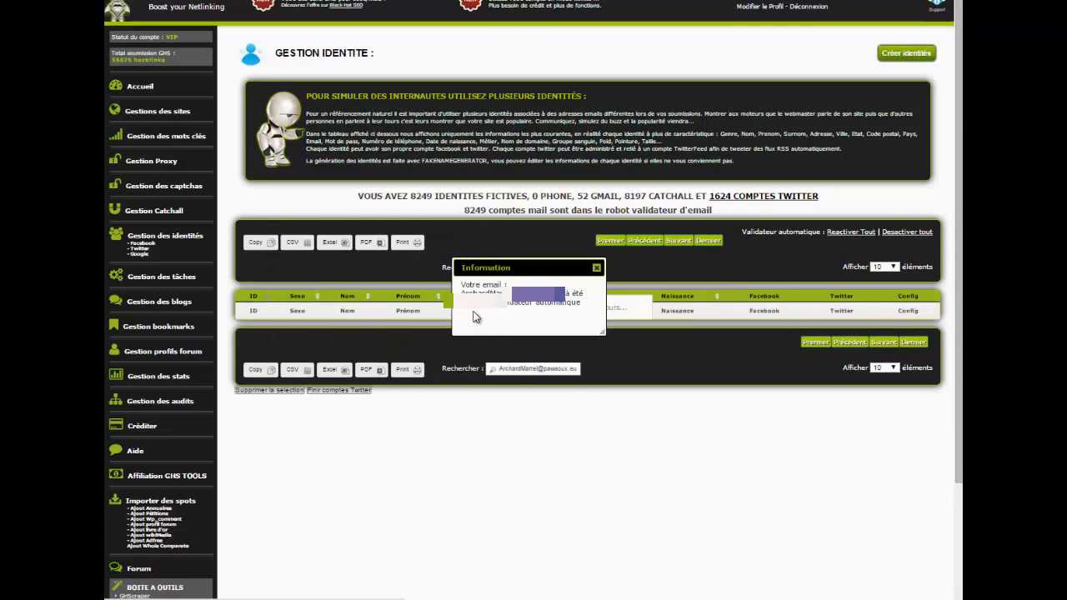
pyautogui.click(597, 268)
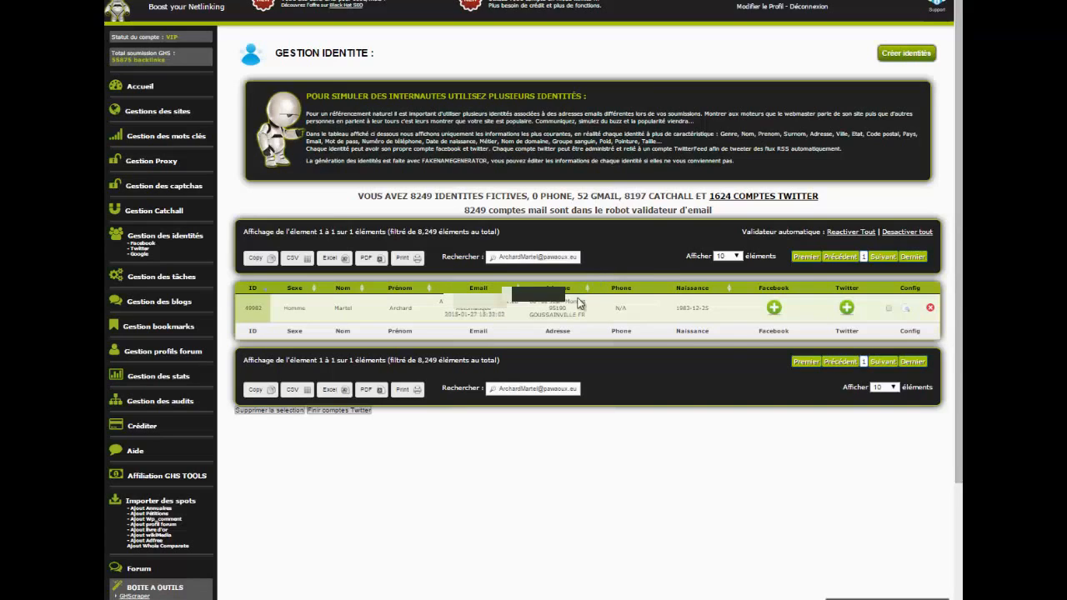